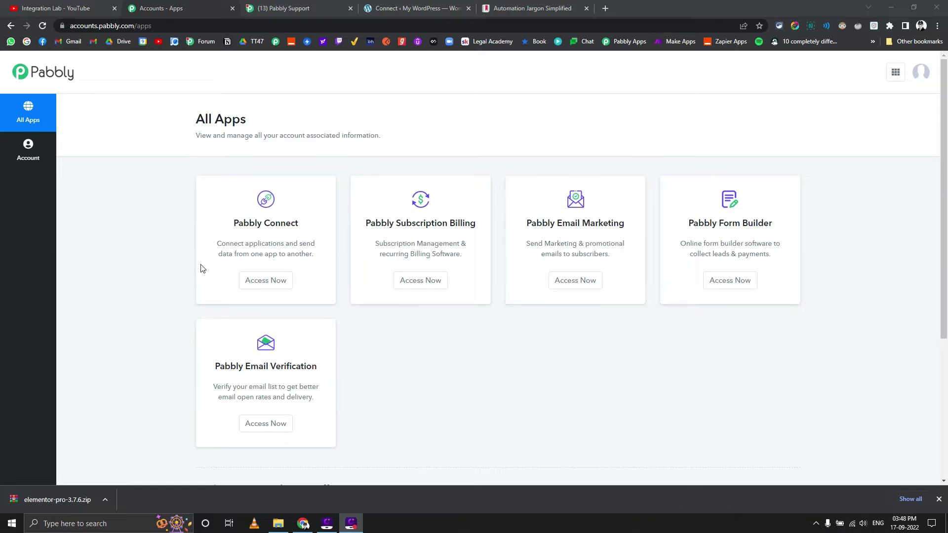
# Step: Open Pabbly Connect from the account's app list and go to the tutorials on its Help page
pyautogui.click(178, 272)
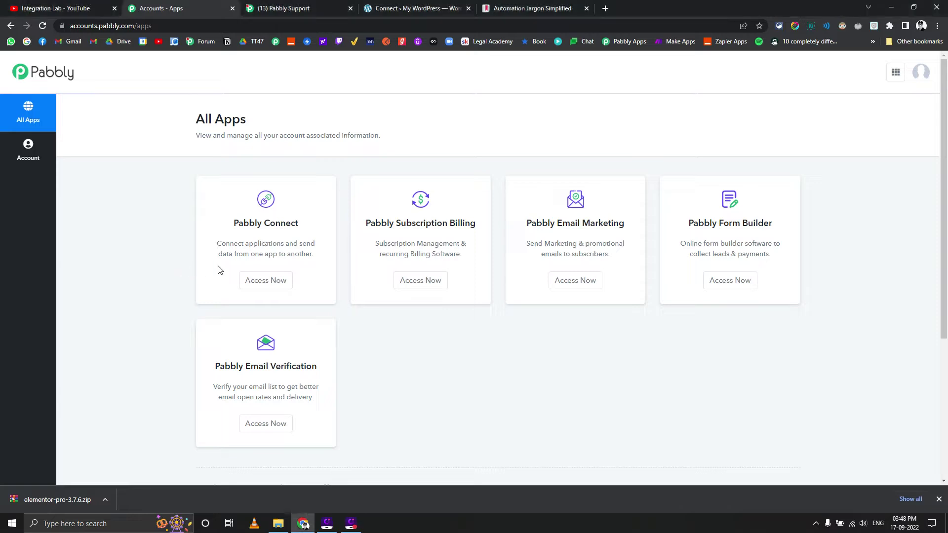
pyautogui.click(260, 281)
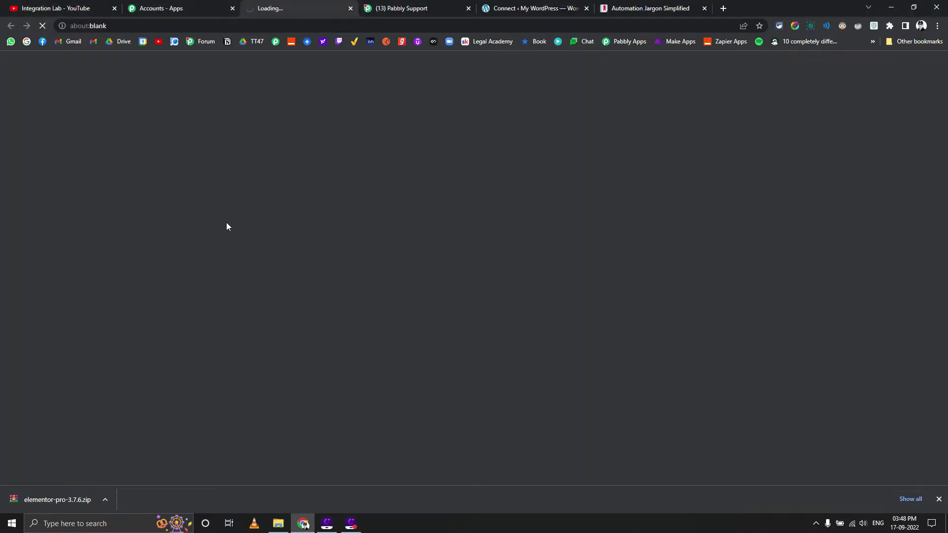
pyautogui.click(208, 4)
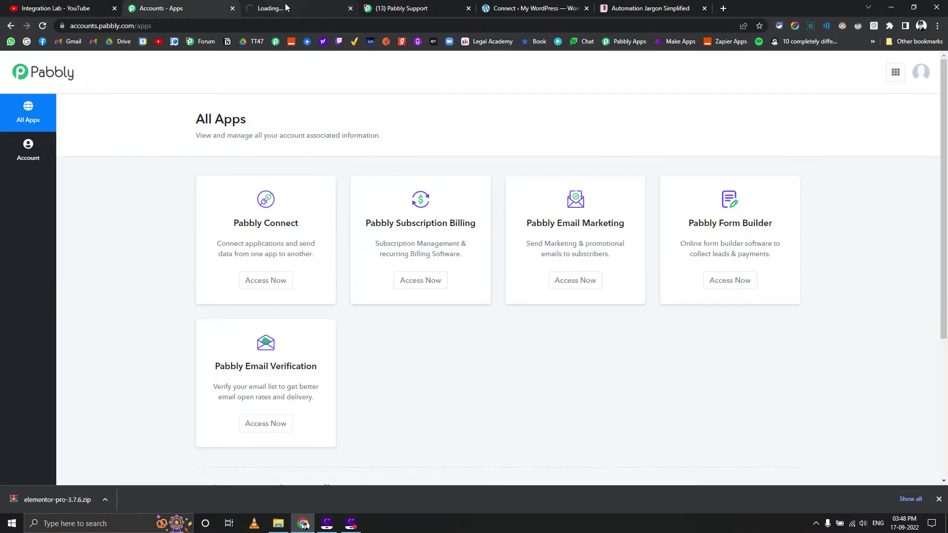
pyautogui.click(285, 4)
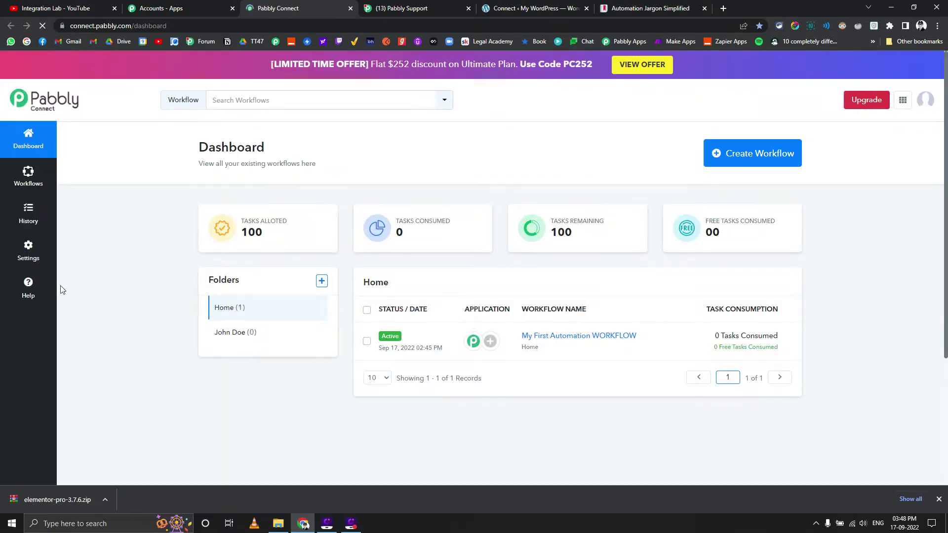
pyautogui.click(32, 288)
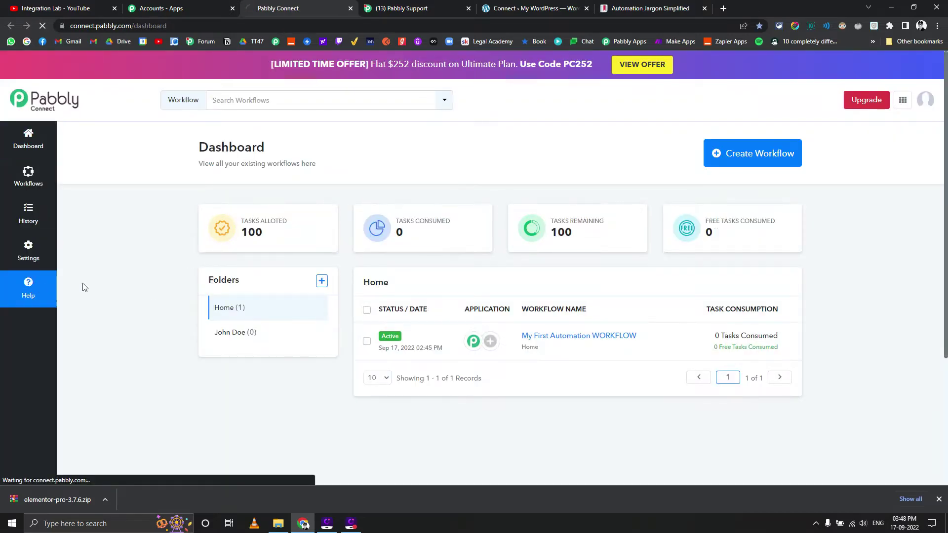
pyautogui.scroll(-4, 224, 285)
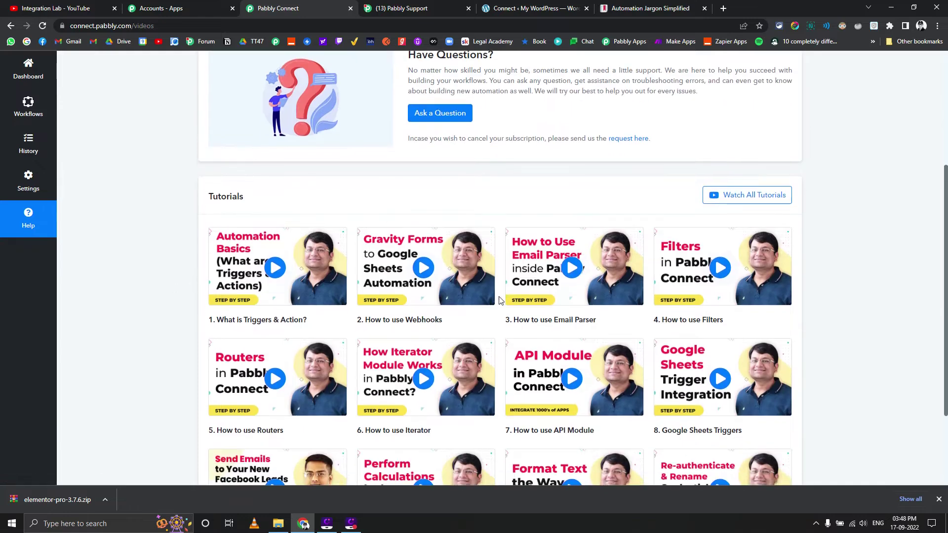
# Step: Open the "How to use Webhooks" tutorial on YouTube, closing its embedded player on the Help page
pyautogui.click(486, 266)
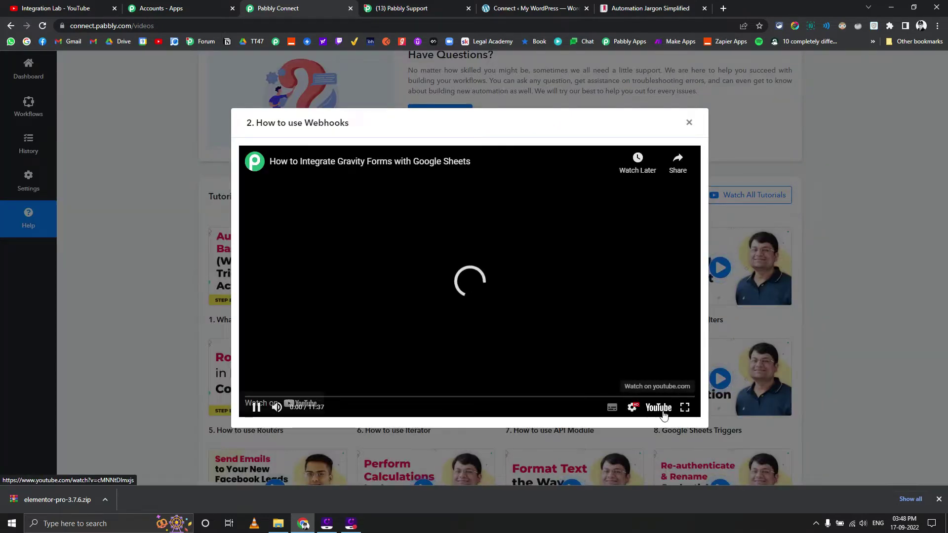
pyautogui.click(657, 406)
pyautogui.click(326, 8)
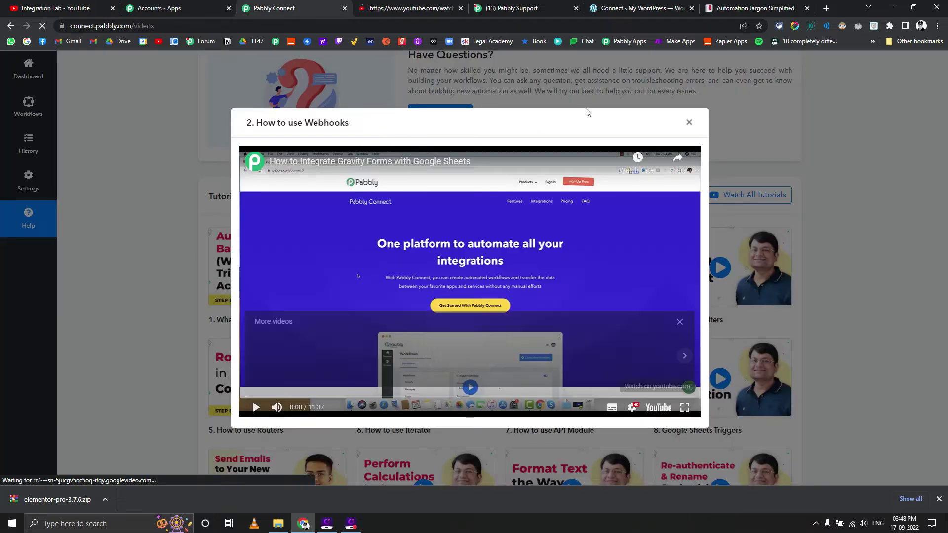
pyautogui.click(688, 123)
pyautogui.click(417, 7)
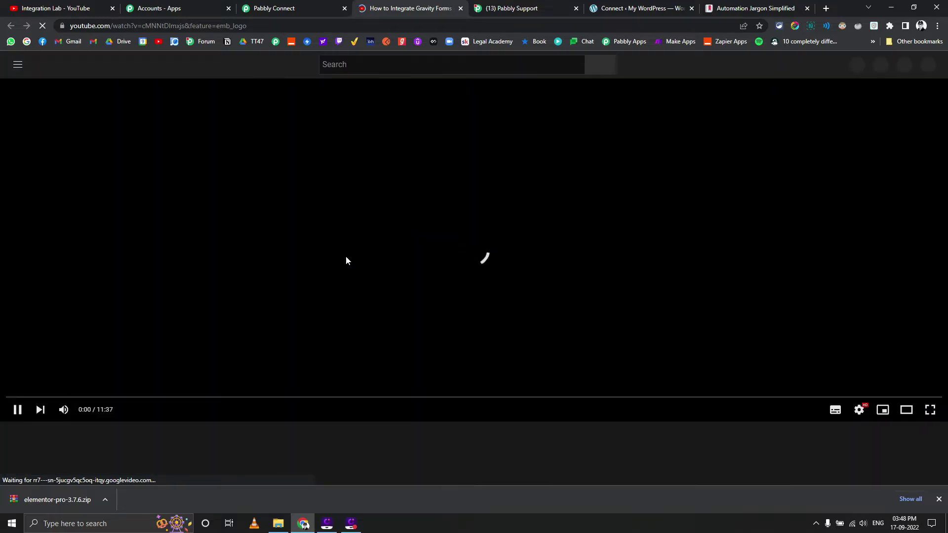
# Step: Dismiss the downloads bar and open the search on the Pabbly YouTube channel reached from the video page
pyautogui.click(248, 298)
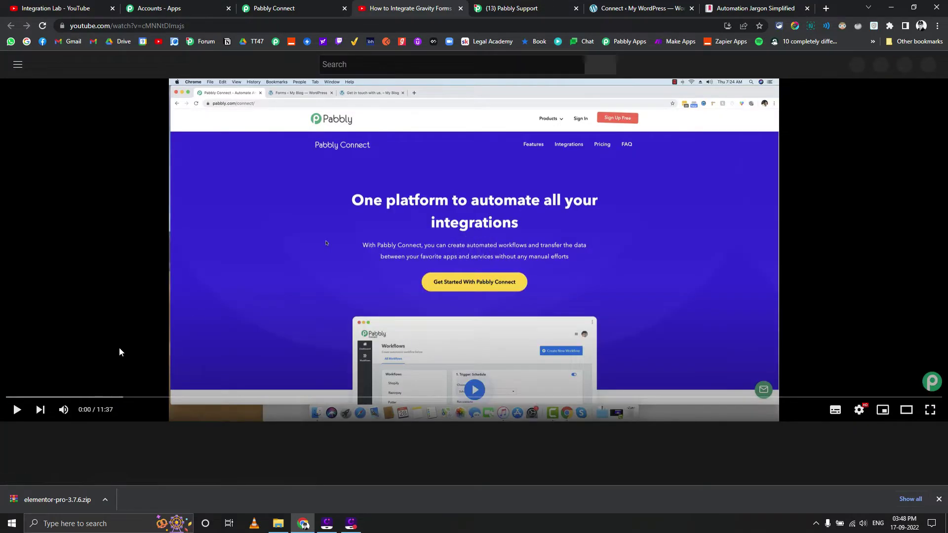
pyautogui.scroll(-3, 113, 435)
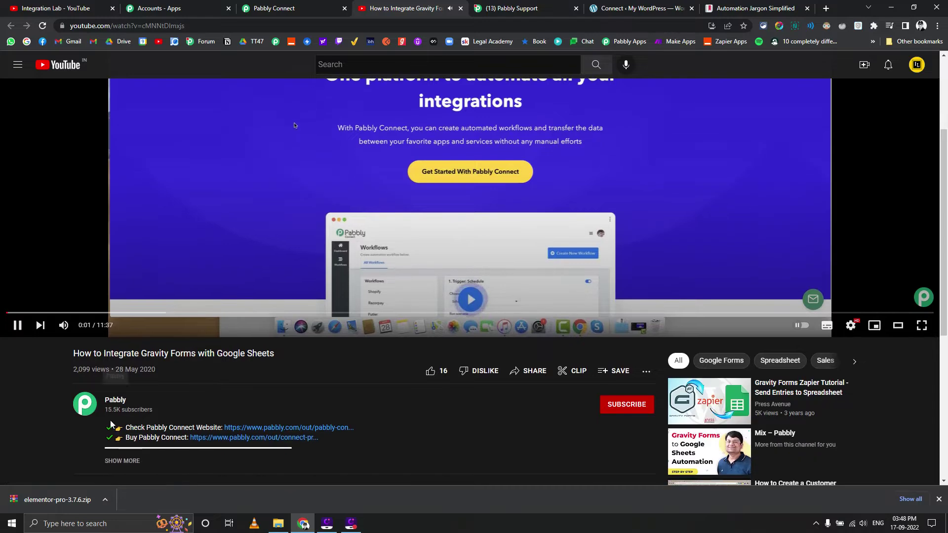
pyautogui.click(939, 500)
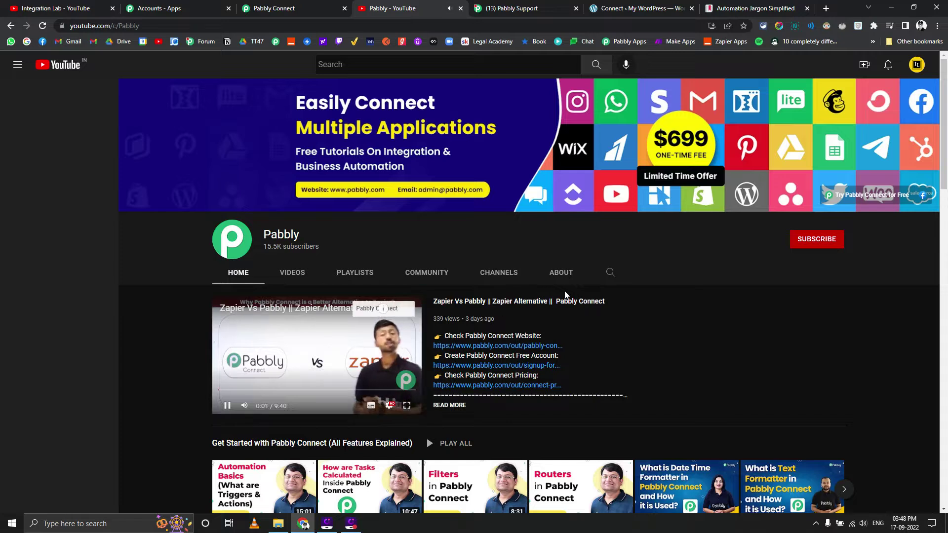
pyautogui.click(610, 273)
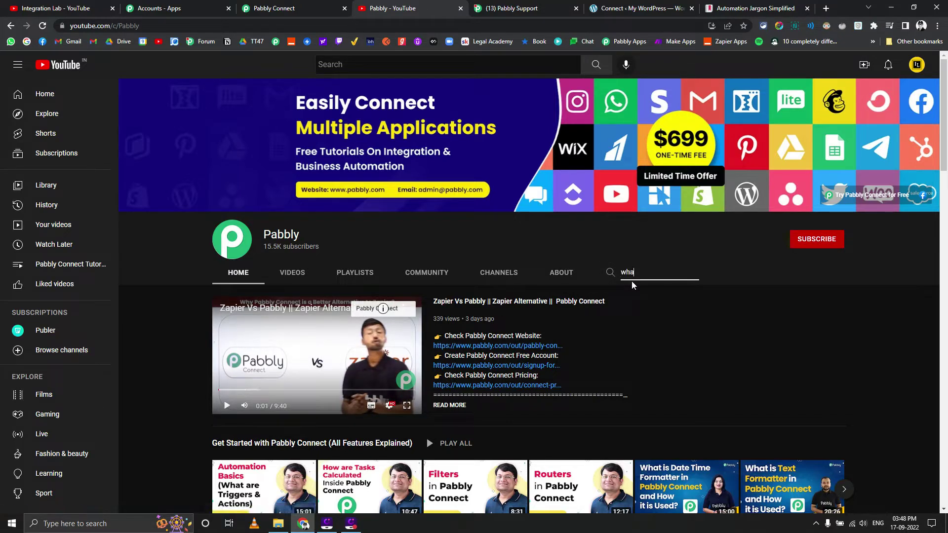
pyautogui.write('whatsa')
pyautogui.press('BackSpace')
pyautogui.press('BackSpace')
pyautogui.press('BackSpace')
pyautogui.press('BackSpace')
pyautogui.press('BackSpace')
pyautogui.press('BackSpace')
# Step: Search the Pabbly channel's videos for "fluent form"
pyautogui.write('fluent form')
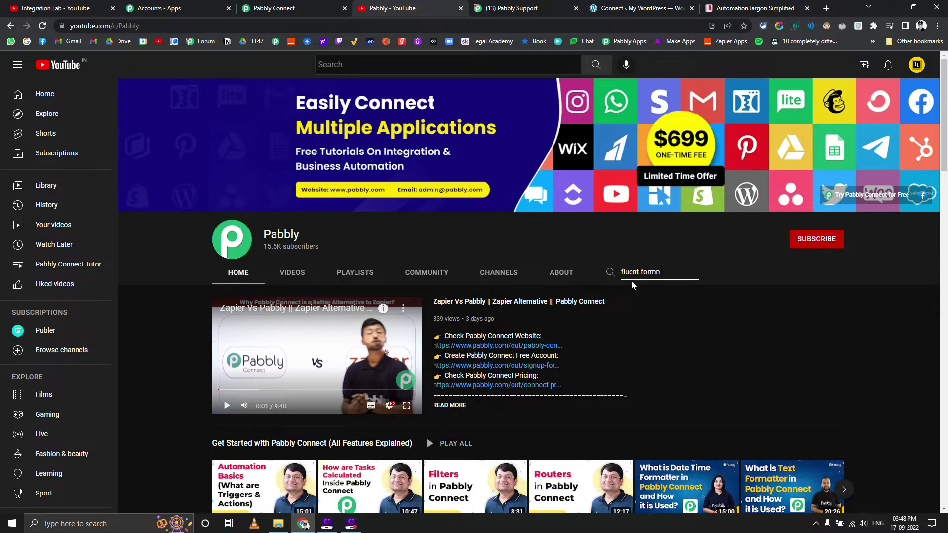
pyautogui.press('Return')
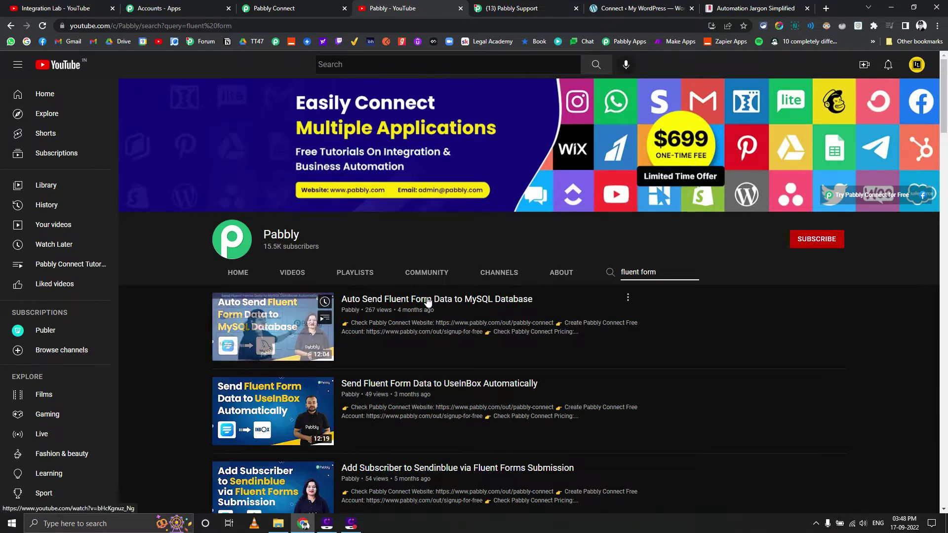
# Step: Look through the channel's Fluent Form tutorial videos to see which integrations they cover
pyautogui.scroll(-1, 247, 346)
pyautogui.scroll(-3, 177, 333)
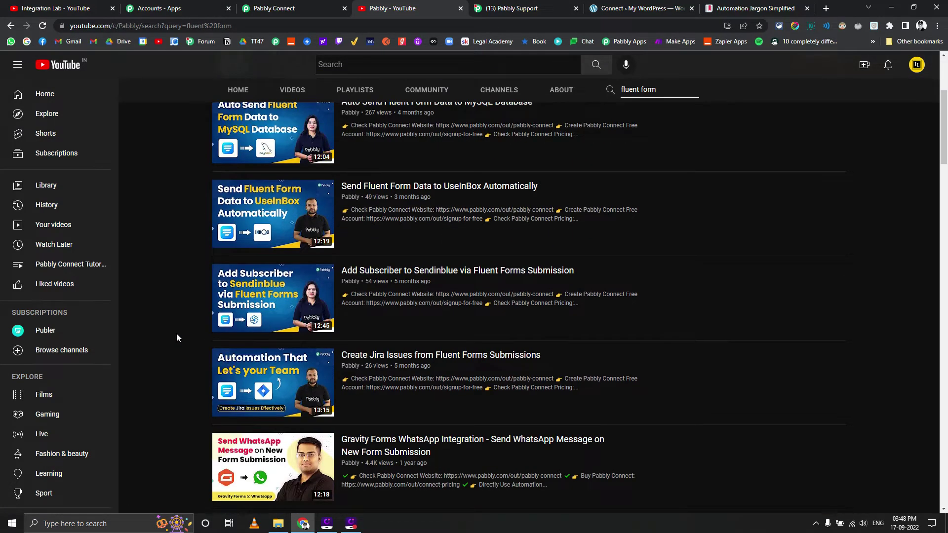
pyautogui.scroll(3, 176, 333)
pyautogui.scroll(-3, 176, 333)
pyautogui.scroll(4, 176, 335)
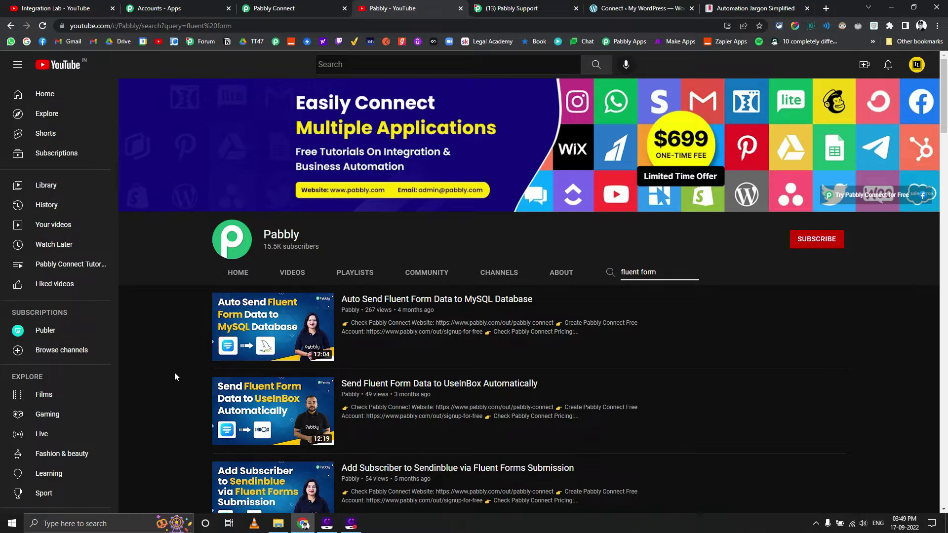
pyautogui.scroll(-4, 173, 372)
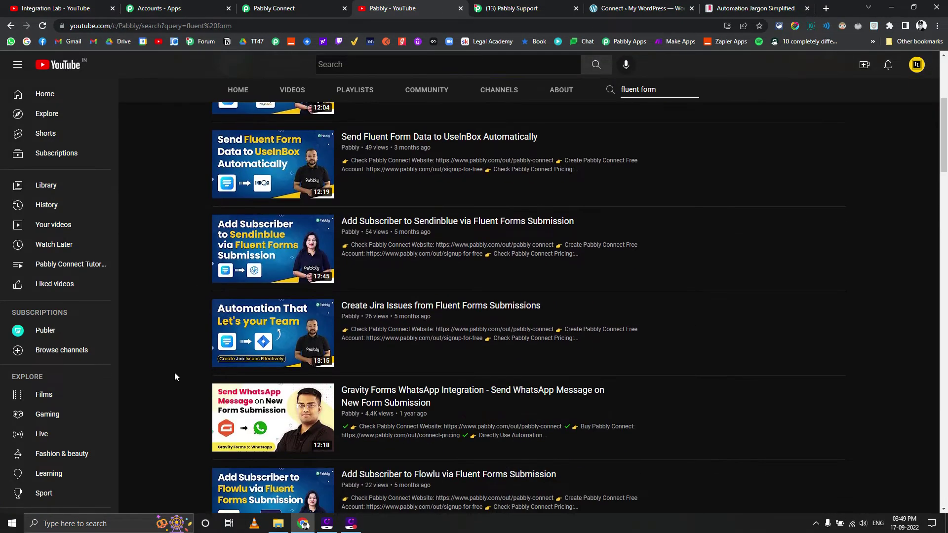
pyautogui.scroll(2, 174, 373)
pyautogui.scroll(-2, 173, 372)
pyautogui.scroll(1, 173, 372)
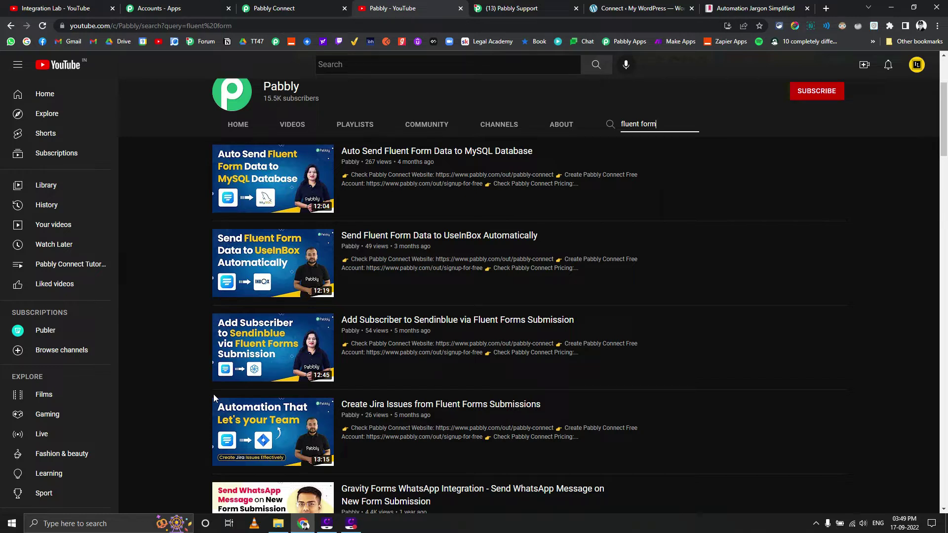
# Step: Replace the channel search term with "google sheet" and run the search
pyautogui.doubleClick(630, 124)
pyautogui.click(630, 124)
pyautogui.write('google sheet')
pyautogui.press('Return')
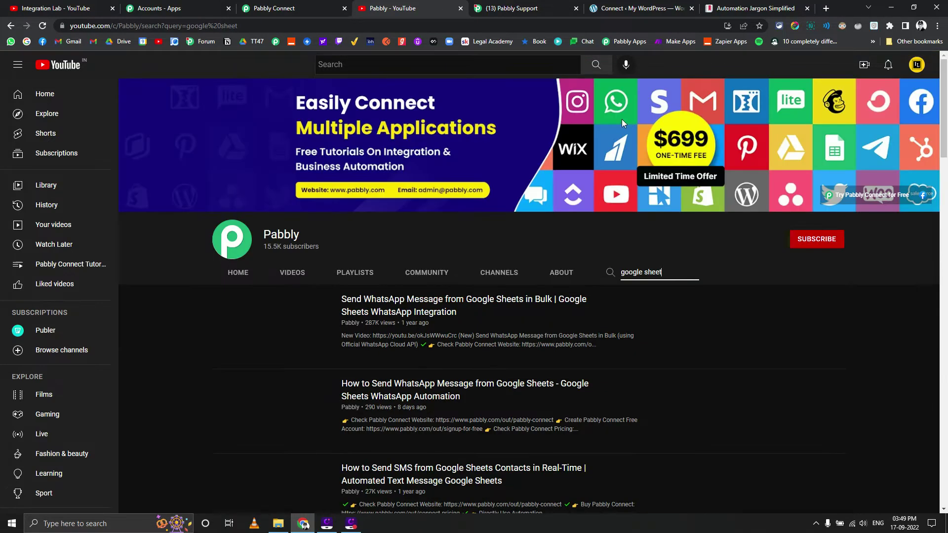
# Step: Look through the channel's Google Sheets videos to see which automations they cover
pyautogui.scroll(-2, 152, 382)
pyautogui.scroll(-10, 155, 391)
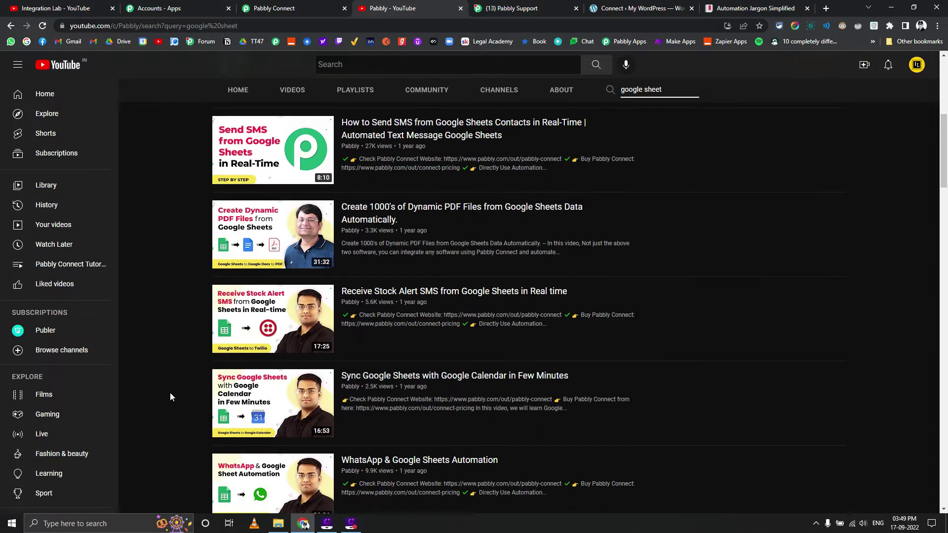
pyautogui.scroll(-4, 180, 385)
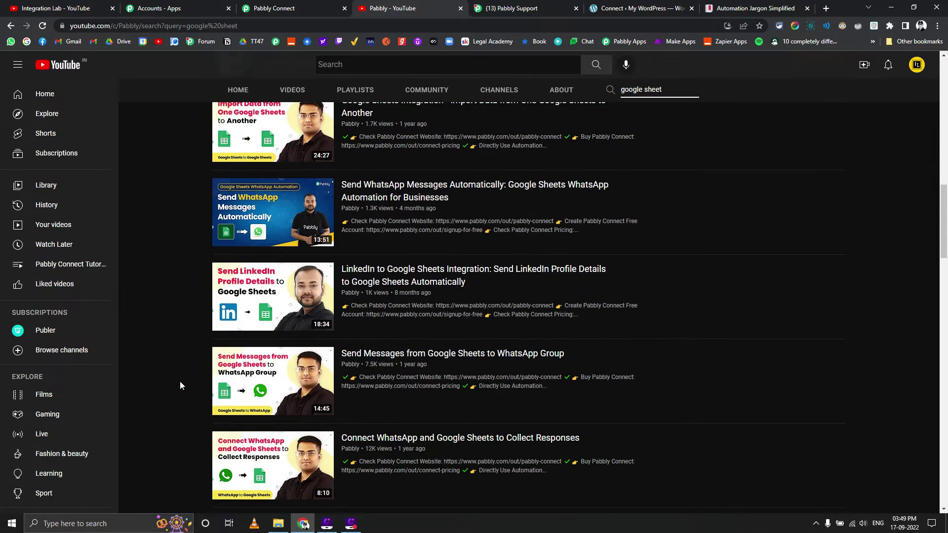
pyautogui.scroll(-2, 235, 416)
pyautogui.scroll(-1, 234, 417)
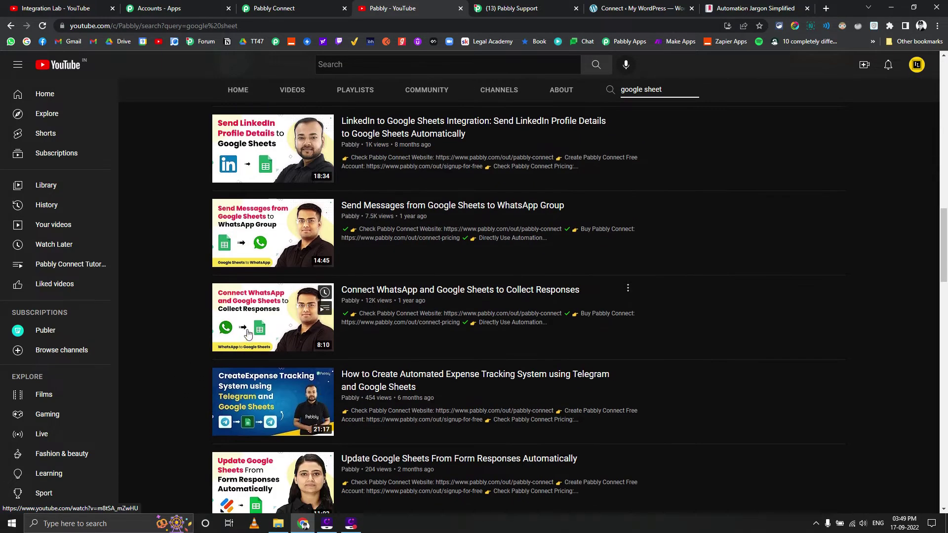
pyautogui.scroll(-3, 182, 382)
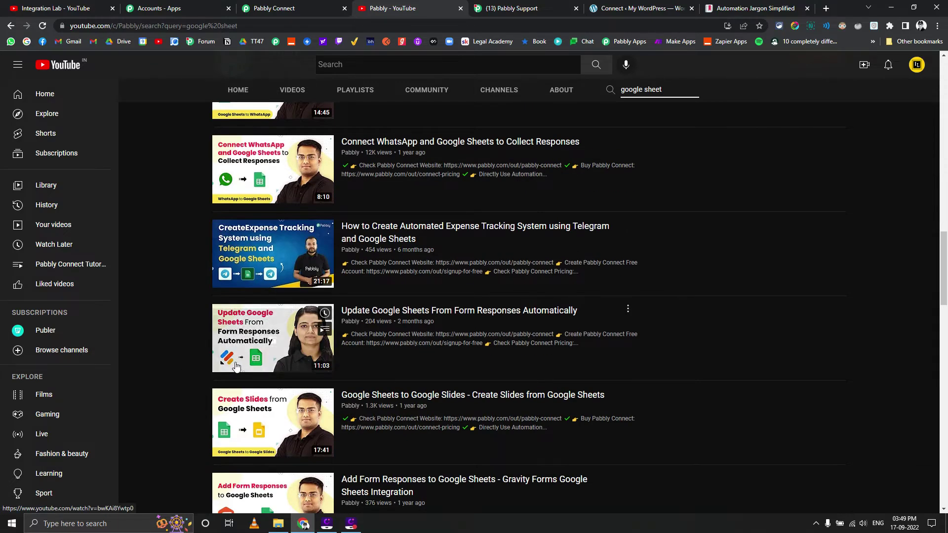
pyautogui.scroll(-4, 162, 369)
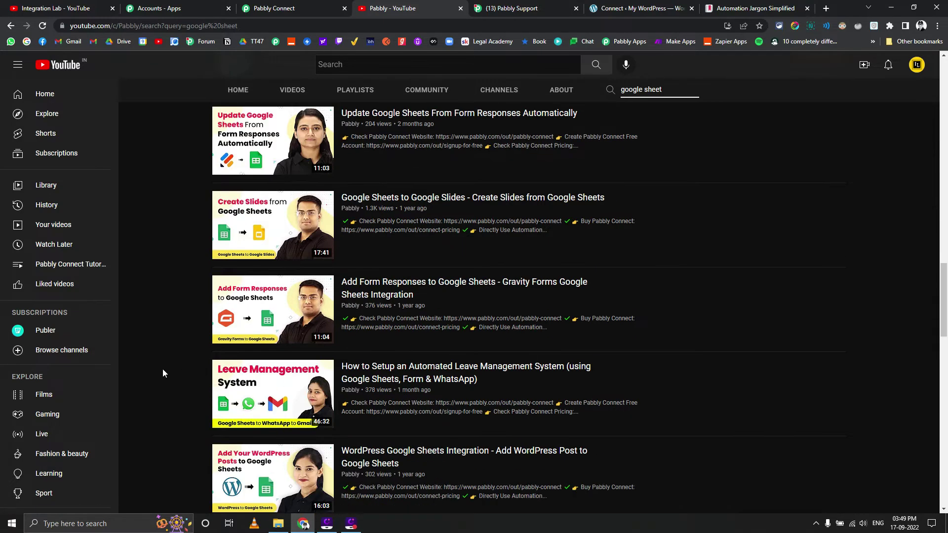
pyautogui.scroll(1, 163, 372)
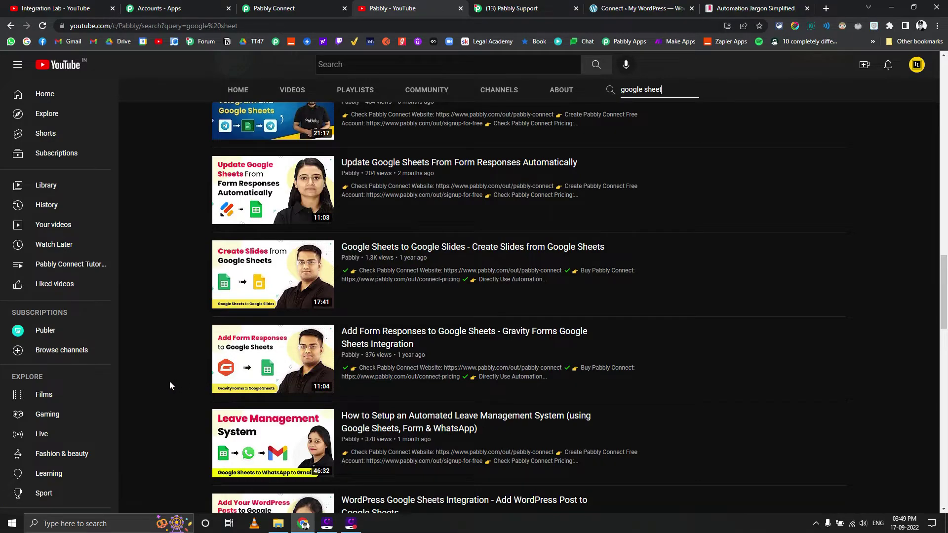
pyautogui.scroll(15, 170, 381)
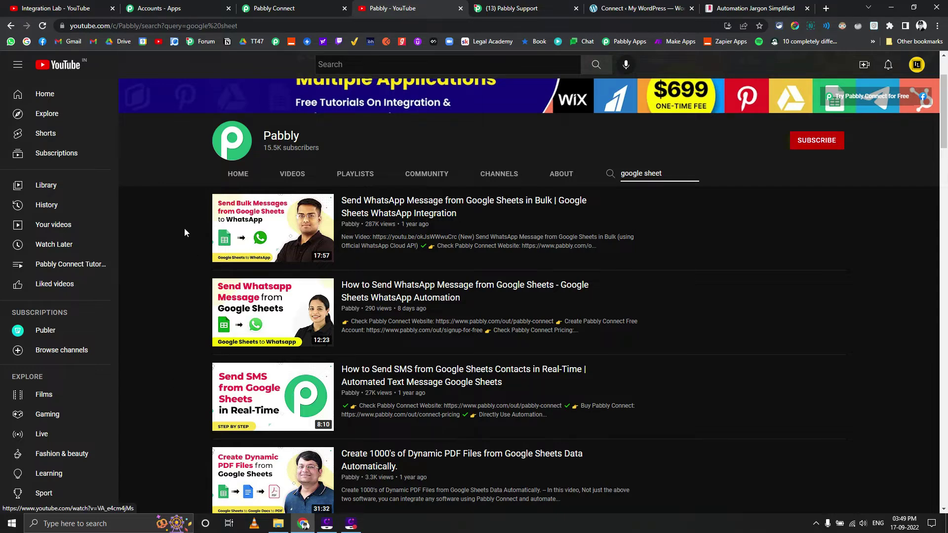
# Step: Start a support forum question from the Pabbly Connect Help page, posting it under Pabbly Connect's Private Discussions
pyautogui.click(275, 11)
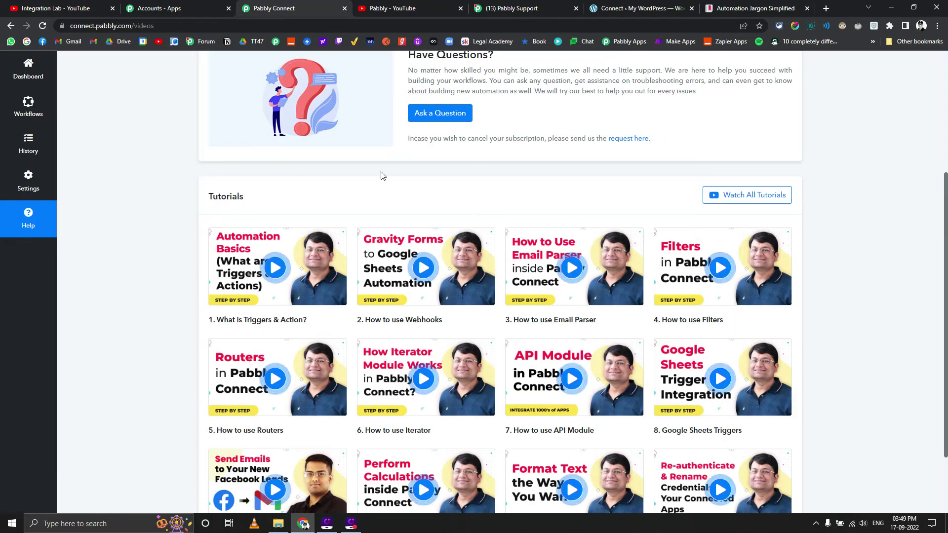
pyautogui.click(438, 117)
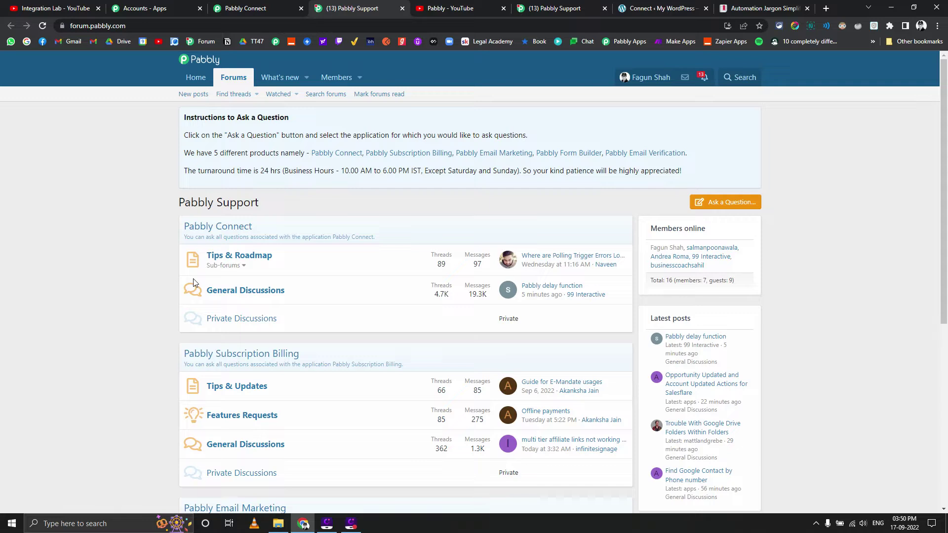
pyautogui.moveTo(243, 327)
pyautogui.click(707, 203)
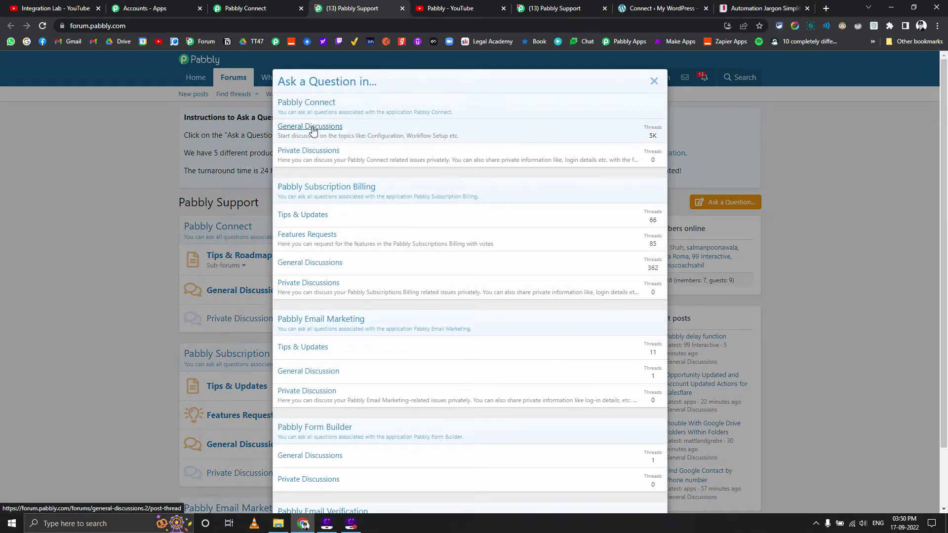
pyautogui.click(312, 127)
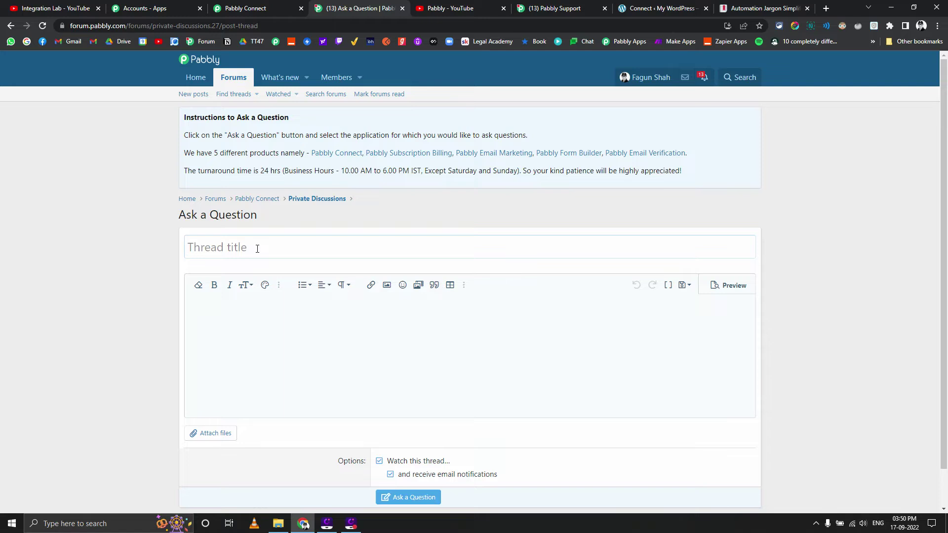
pyautogui.write('Facebook')
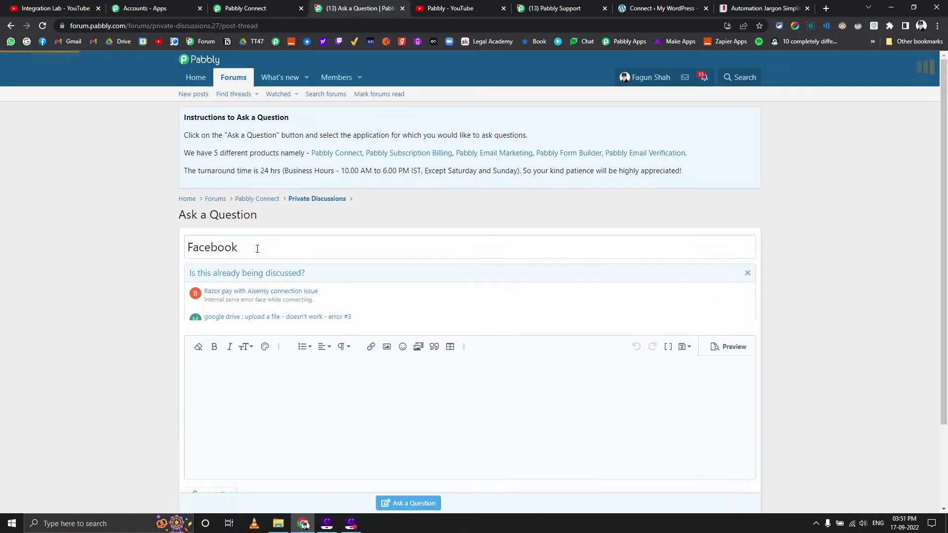
pyautogui.press('BackSpace')
pyautogui.press('BackSpace')
pyautogui.press('BackSpace')
pyautogui.press('BackSpace')
pyautogui.press('BackSpace')
pyautogui.press('BackSpace')
pyautogui.press('BackSpace')
pyautogui.press('BackSpace')
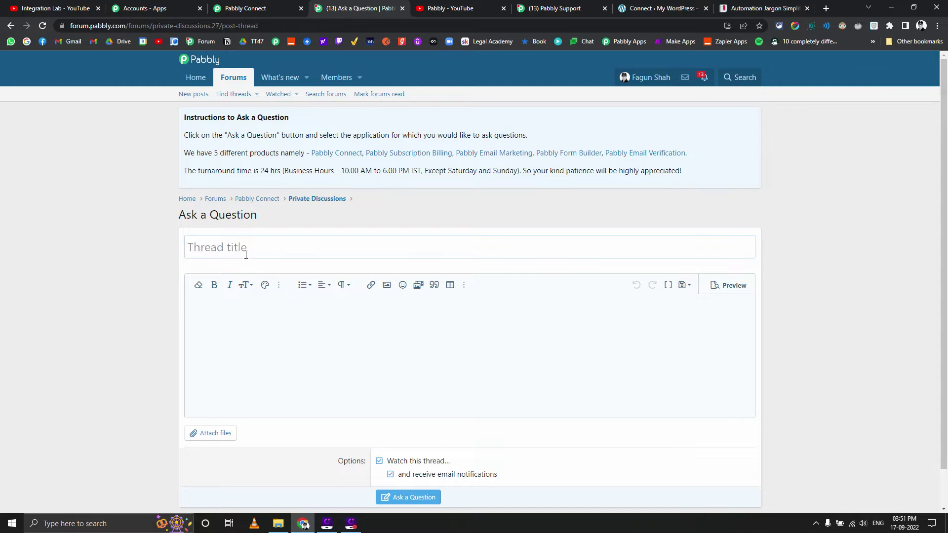
# Step: Enter "Razorpay" as the thread title and review the suggested discussion and the rest of the question form
pyautogui.write('Razorpay')
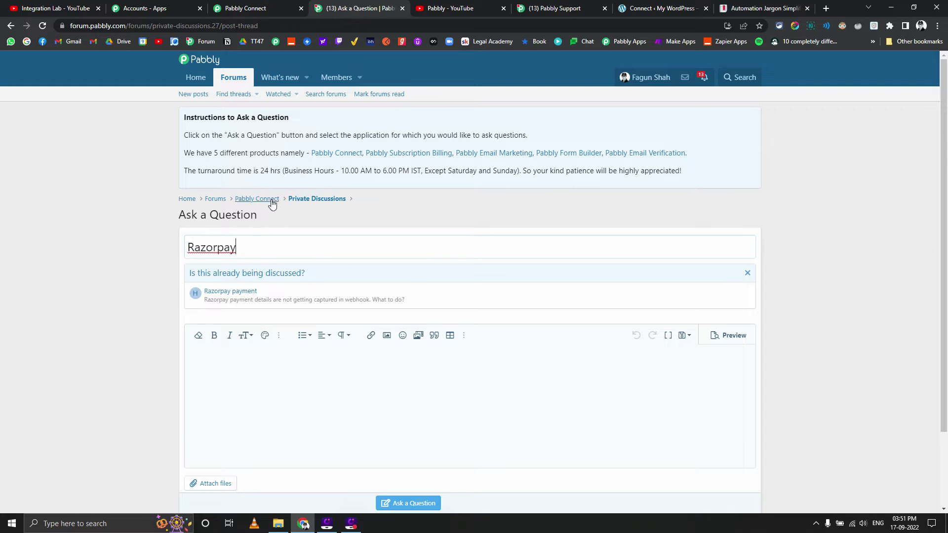
pyautogui.click(203, 377)
pyautogui.scroll(-2, 117, 207)
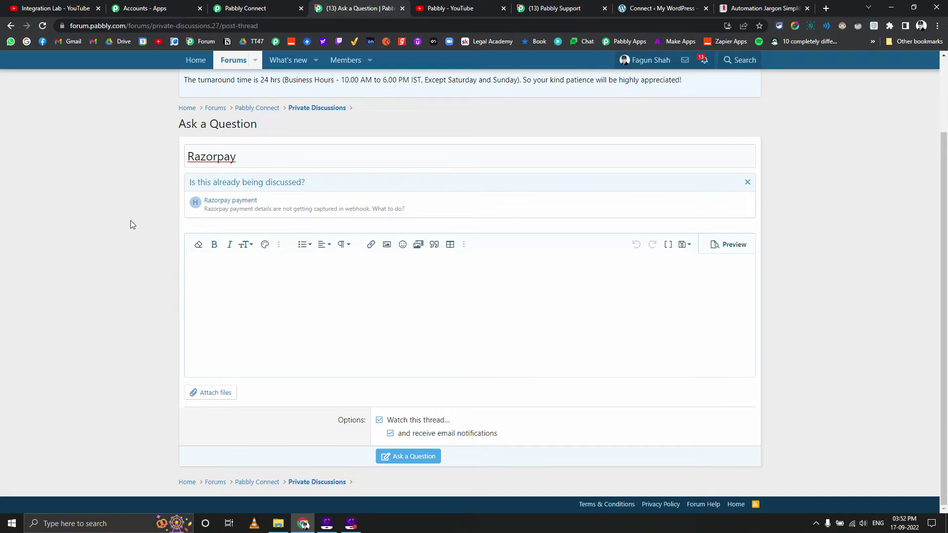
# Step: Review the question's message area and the Instructions to Ask a Question, including the product list and turnaround time
pyautogui.click(472, 295)
pyautogui.scroll(2, 237, 259)
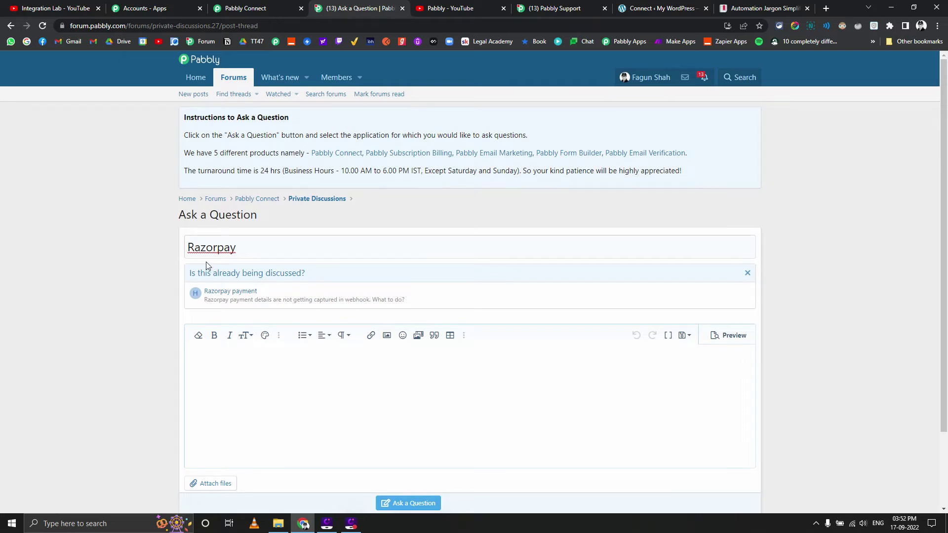
pyautogui.moveTo(190, 136); pyautogui.dragTo(285, 188)
pyautogui.click(152, 180)
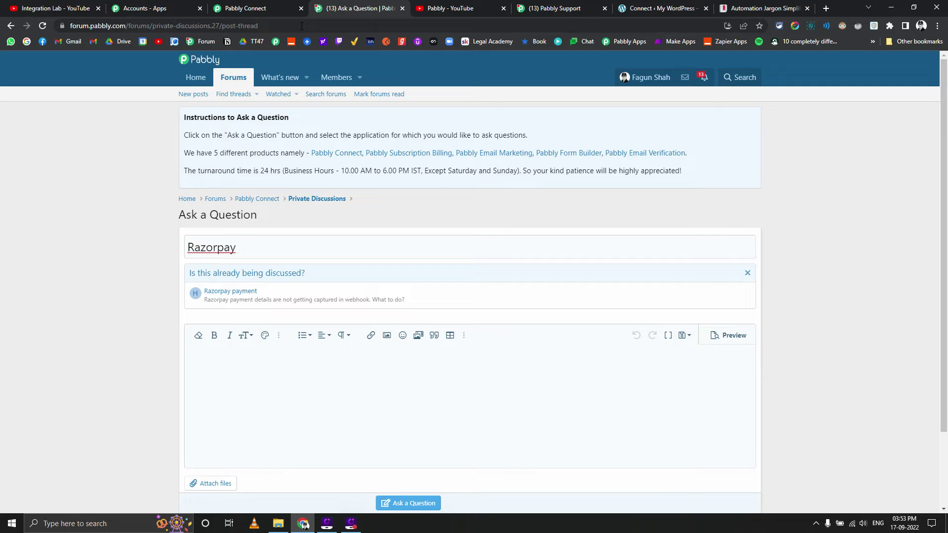
# Step: Open the Pabbly Connect request board at pabbly.hellonext.co and view the list of public boards
pyautogui.click(302, 26)
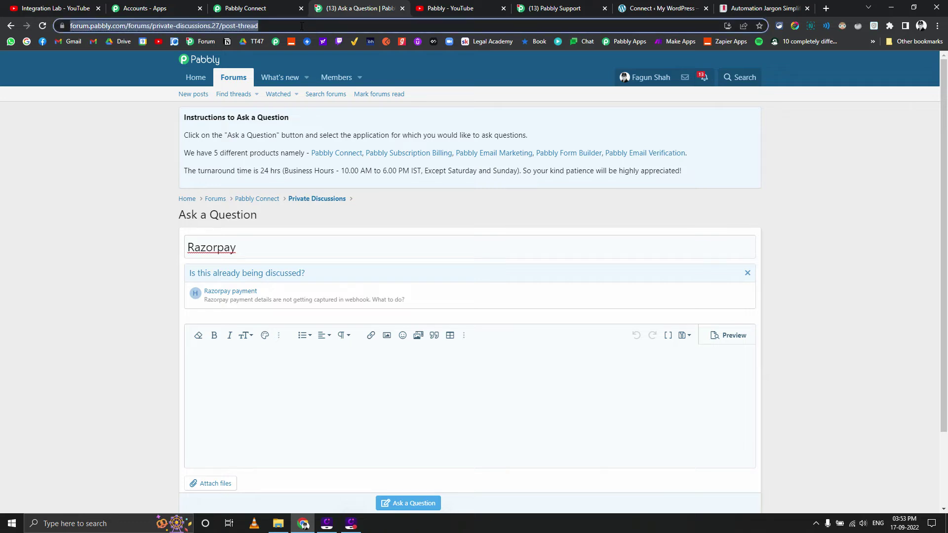
pyautogui.write('hell')
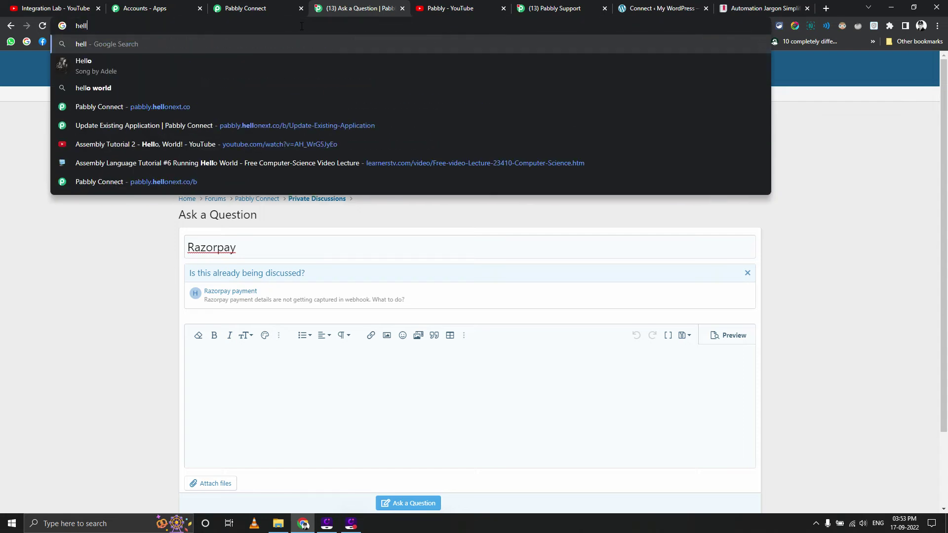
pyautogui.press('Down')
pyautogui.press('Down')
pyautogui.press('Down')
pyautogui.press('Return')
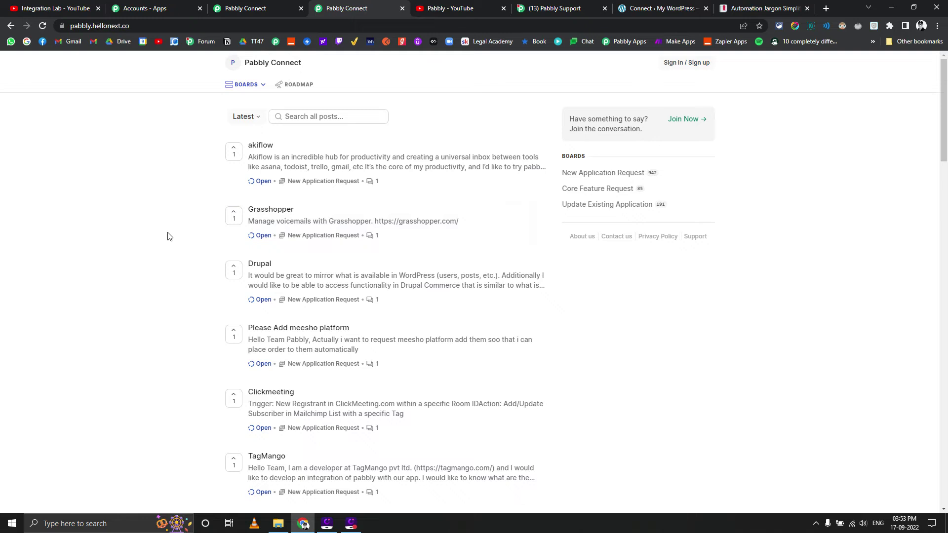
pyautogui.click(260, 86)
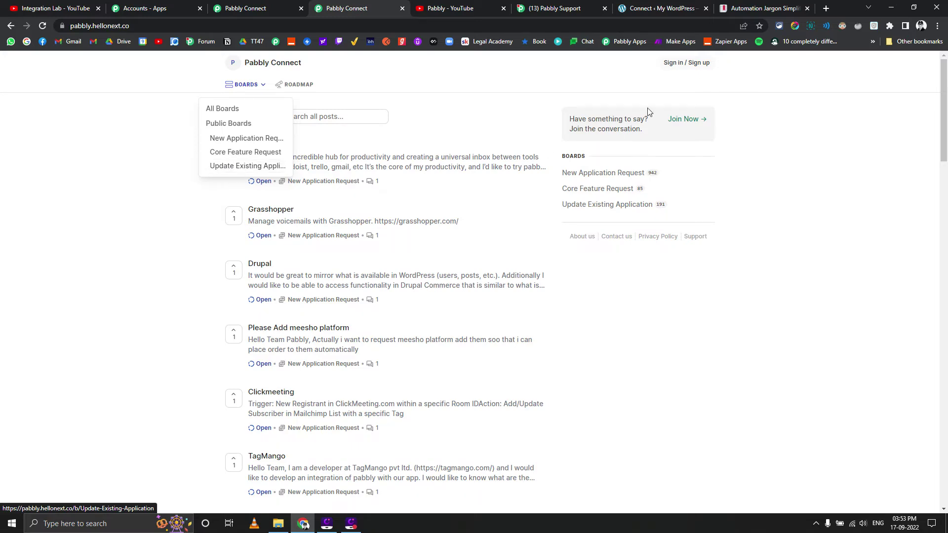
pyautogui.click(511, 88)
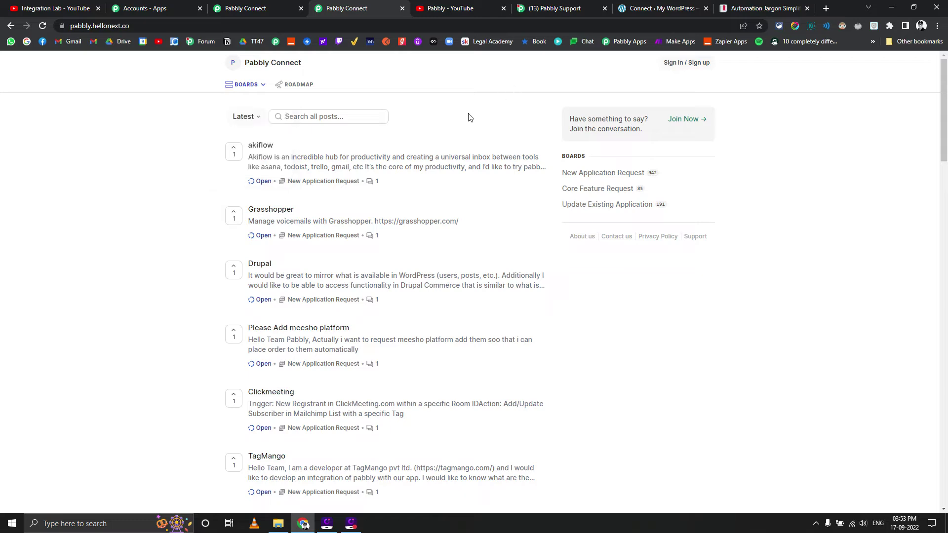
# Step: Search the request board's posts for "google ads" and open the Google Ads application request
pyautogui.click(318, 118)
pyautogui.write('googl')
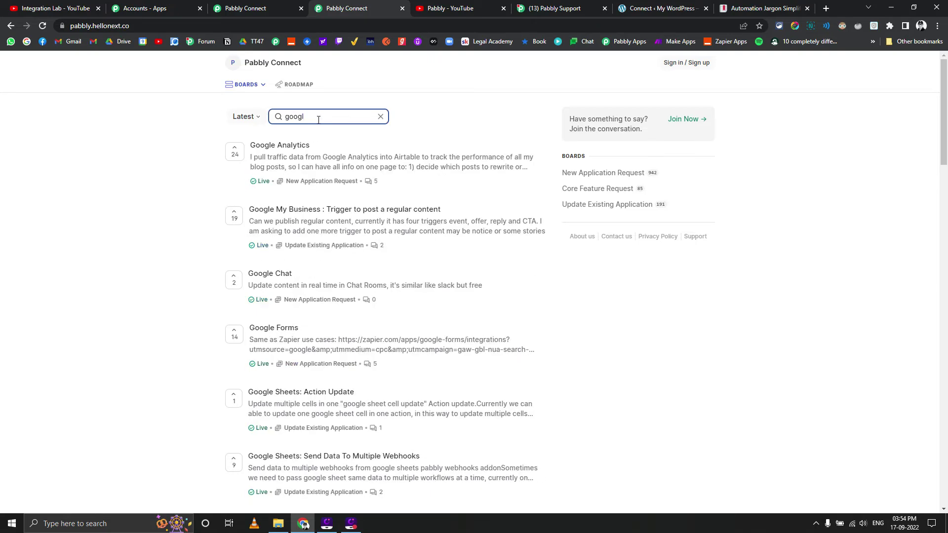
pyautogui.write('e ads')
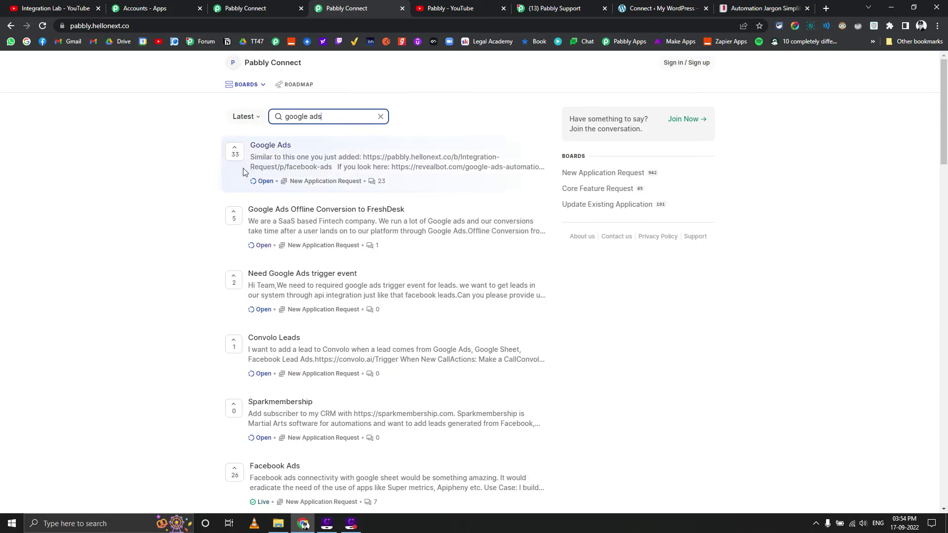
pyautogui.click(262, 152)
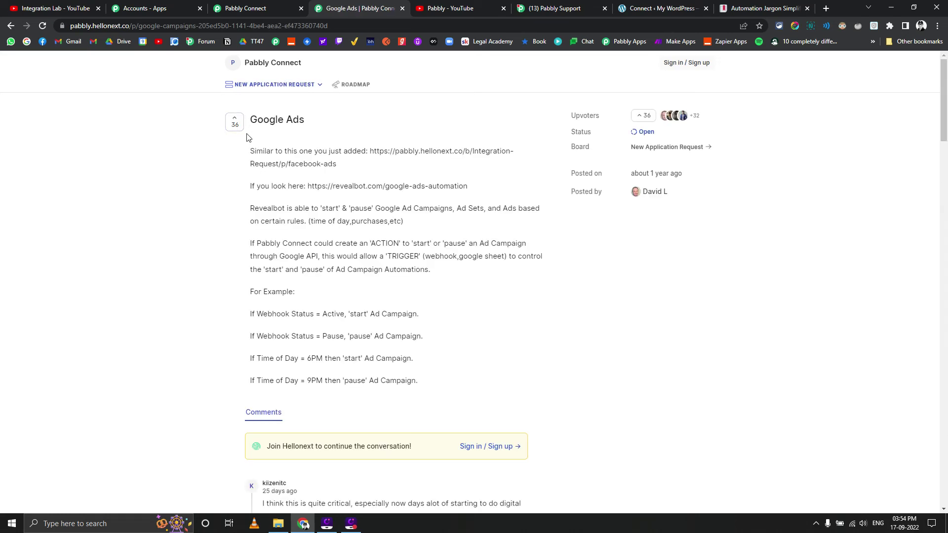
# Step: Read through the Google Ads request and its comments and return to the list of all posts
pyautogui.scroll(-3, 250, 154)
pyautogui.scroll(3, 247, 157)
pyautogui.click(11, 26)
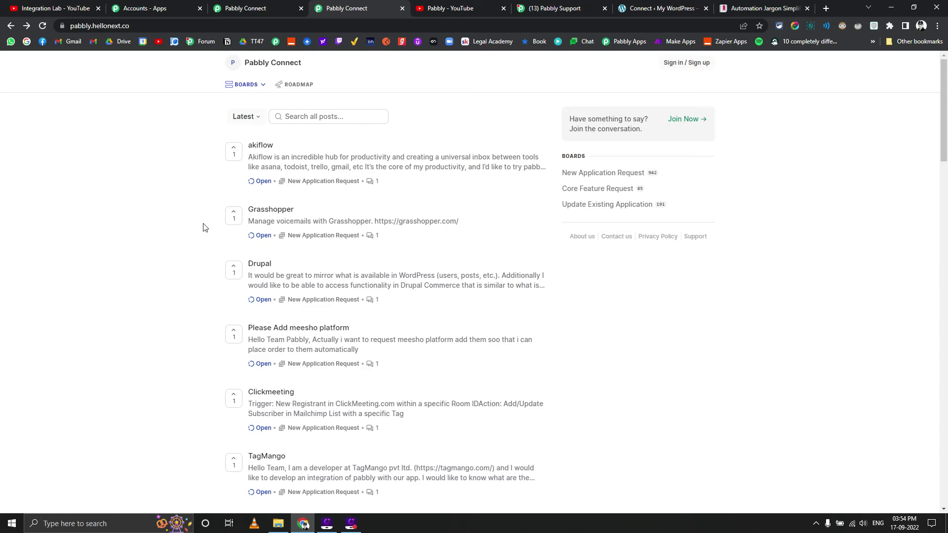
# Step: Open the Application Integration Guide for Developers from the Tips & Roadmap section of the Pabbly support forum
pyautogui.click(256, 6)
pyautogui.click(327, 6)
pyautogui.click(257, 6)
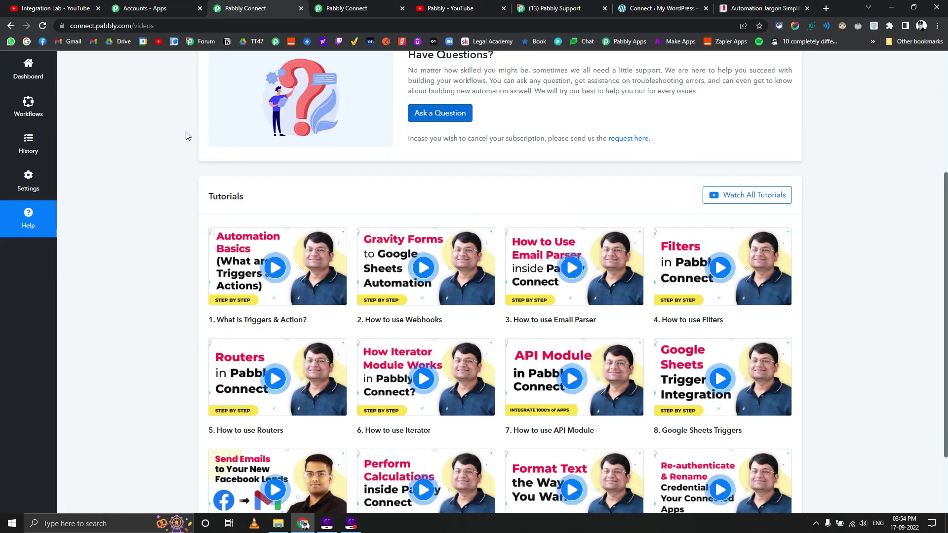
pyautogui.scroll(4, 186, 136)
pyautogui.click(531, 7)
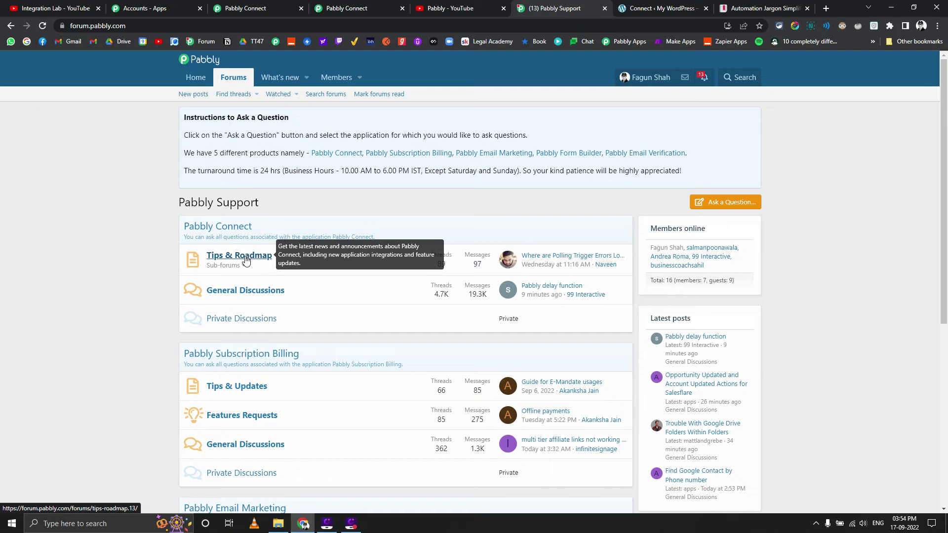
pyautogui.click(229, 258)
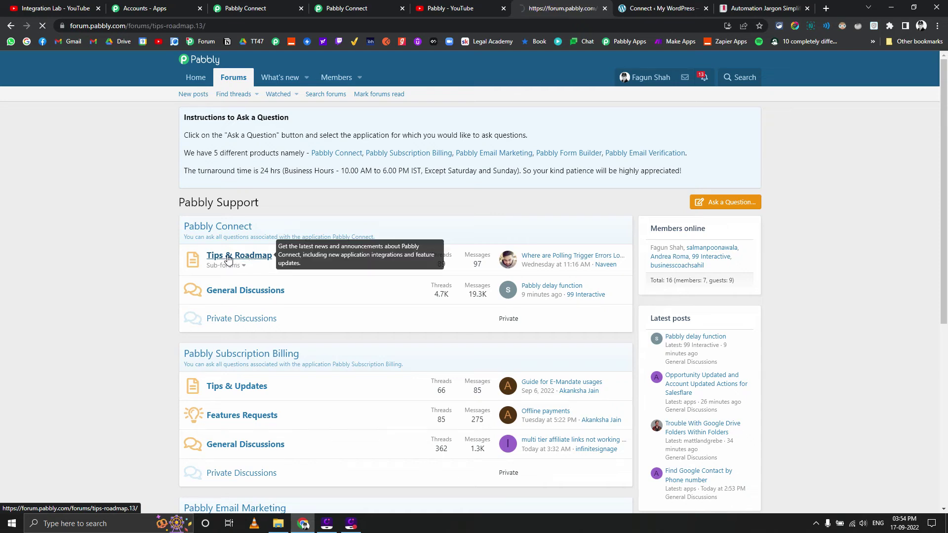
pyautogui.scroll(-1, 170, 264)
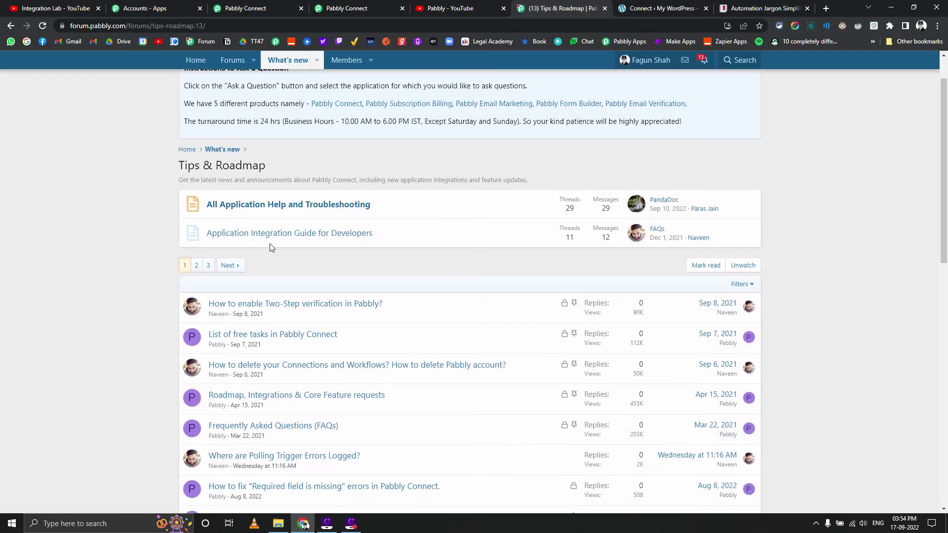
pyautogui.moveTo(277, 237)
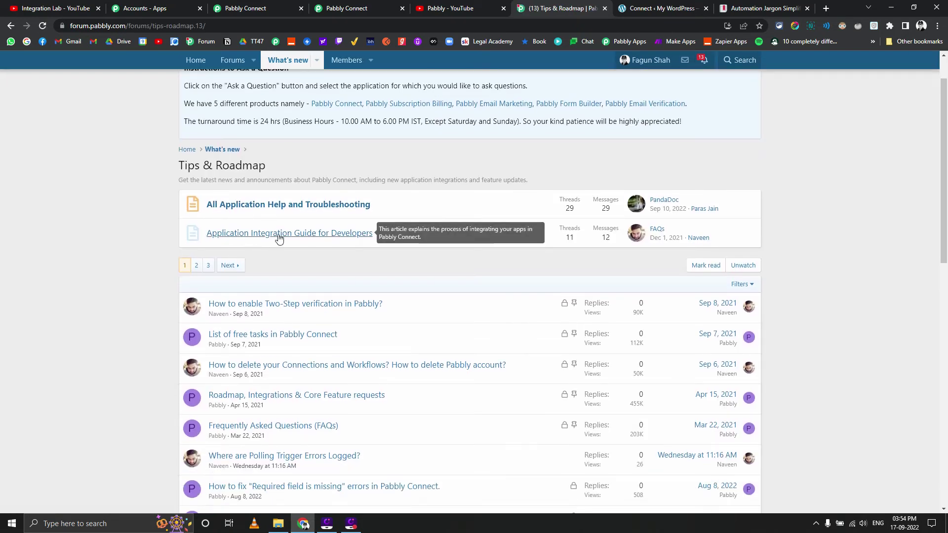
pyautogui.click(324, 238)
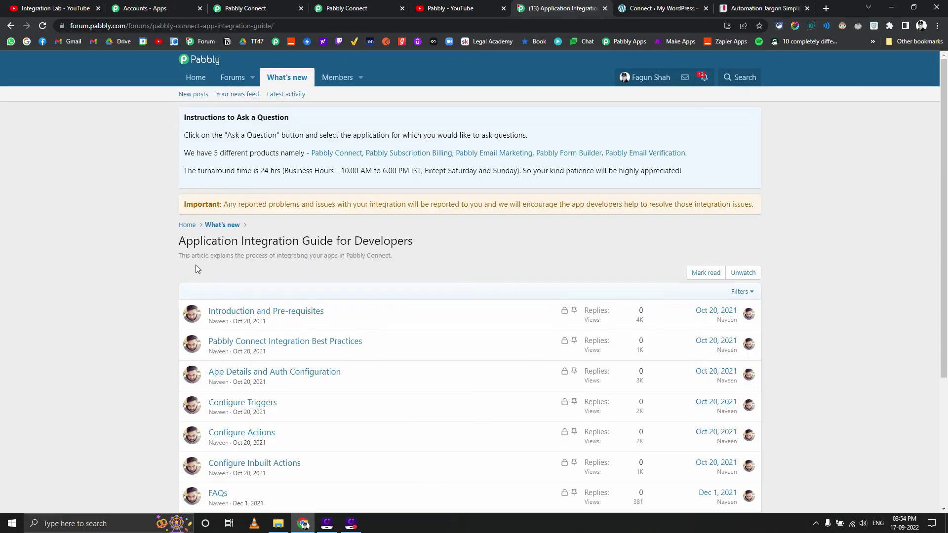
# Step: Examine the thread topics in the Application Integration Guide for Developers to see how apps are integrated with Pabbly Connect
pyautogui.scroll(-3, 177, 273)
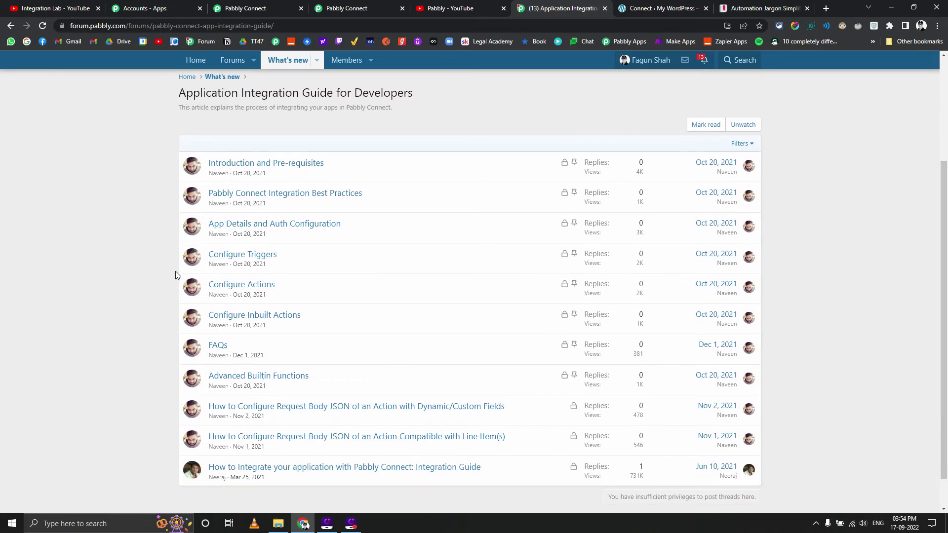
pyautogui.scroll(2, 176, 272)
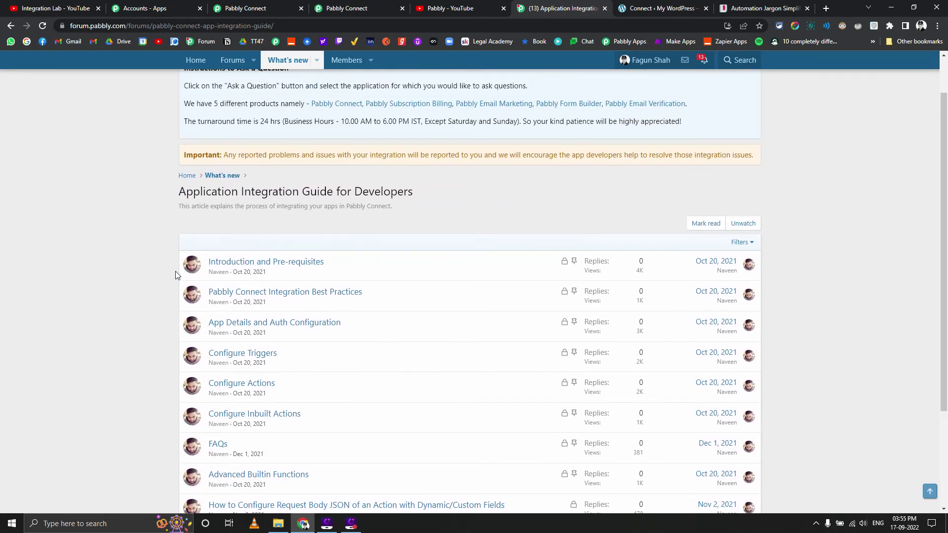
pyautogui.scroll(-3, 176, 271)
pyautogui.scroll(2, 176, 271)
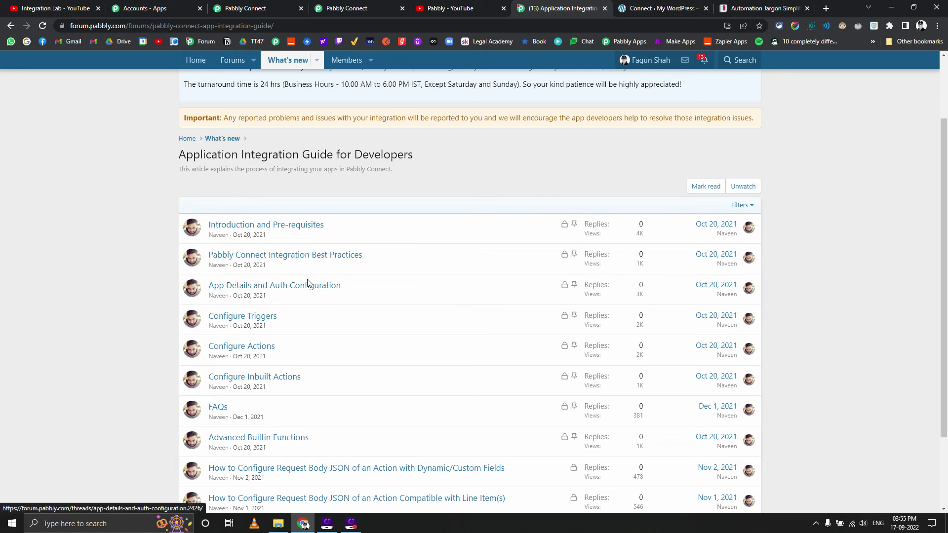
pyautogui.click(308, 282)
pyautogui.moveTo(311, 289)
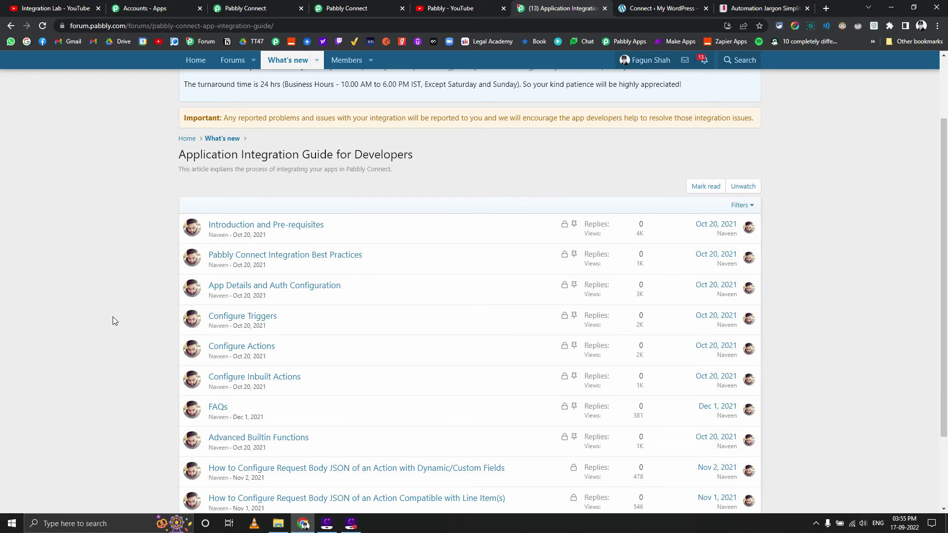
pyautogui.scroll(-3, 114, 316)
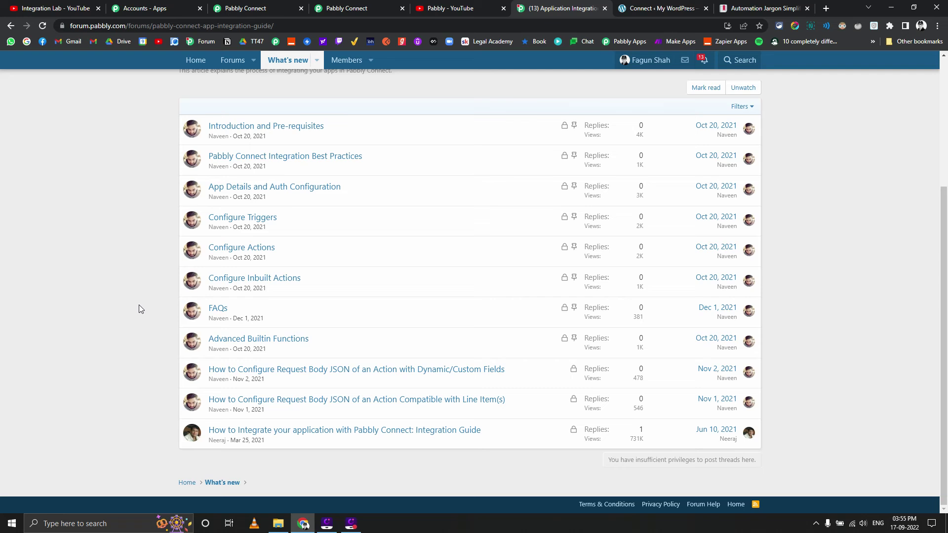
pyautogui.scroll(1, 161, 299)
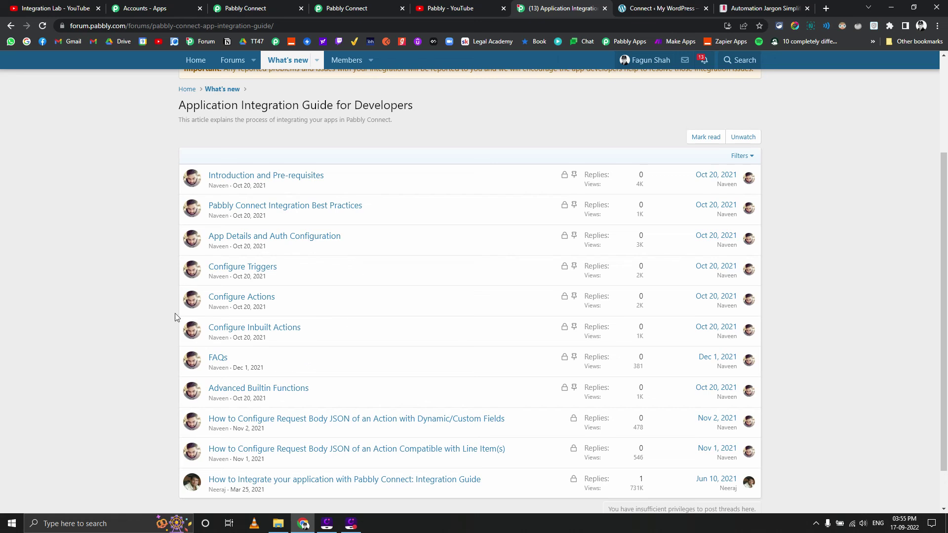
pyautogui.scroll(3, 174, 315)
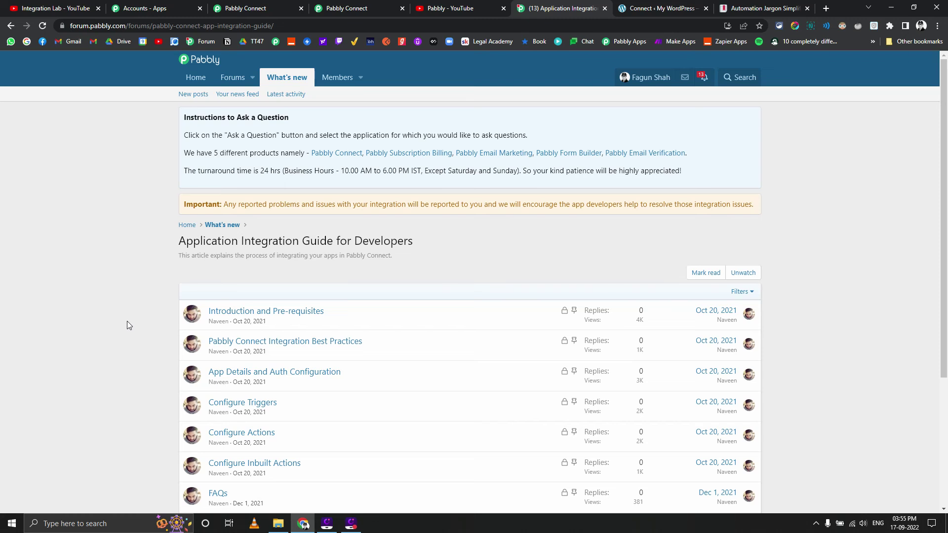
pyautogui.scroll(-2, 127, 325)
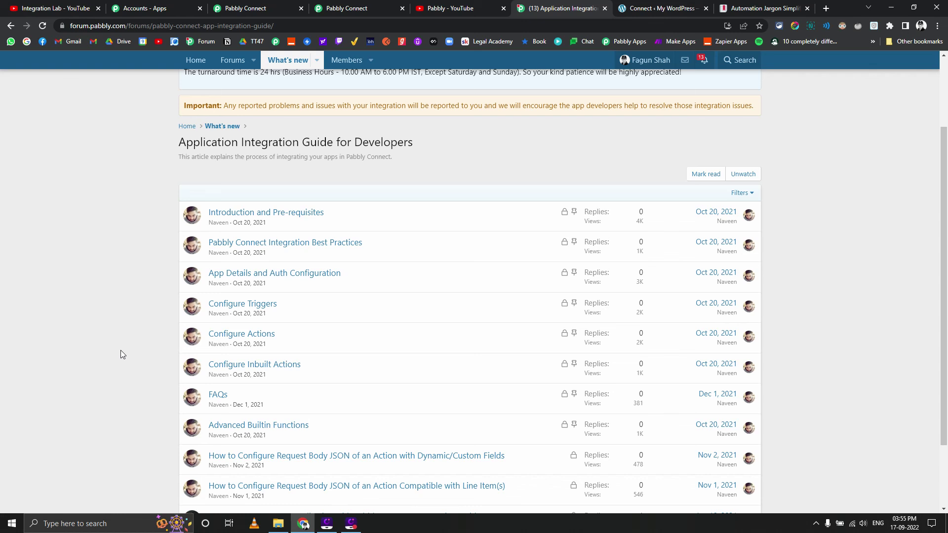
pyautogui.scroll(2, 120, 351)
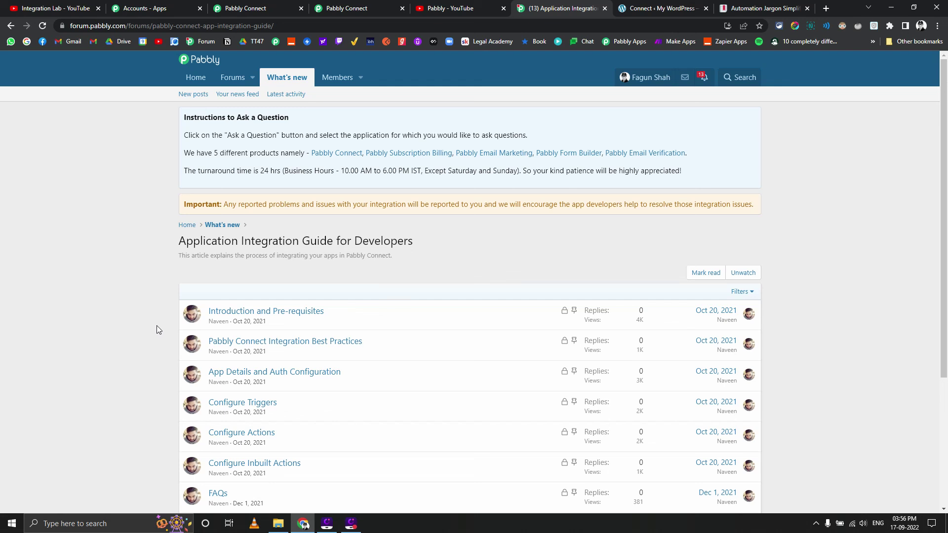
# Step: Switch to the videos page of the Integration Lab YouTube channel
pyautogui.click(81, 8)
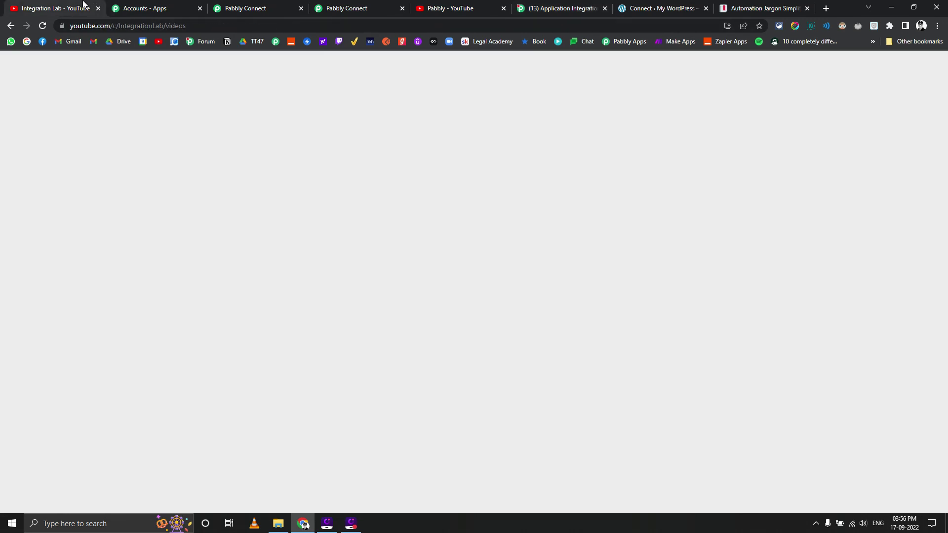